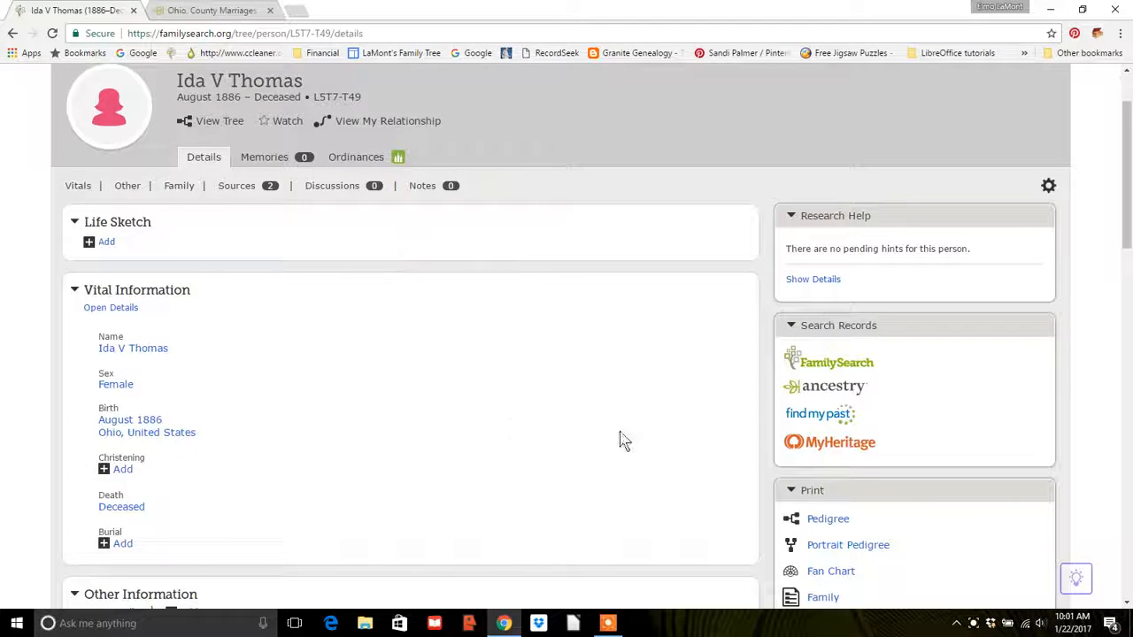
- Search Ancestry for the profile's person, open the matching Ohio, County Marriages, 1774-1993 record and copy its web address
left_click(813, 390)
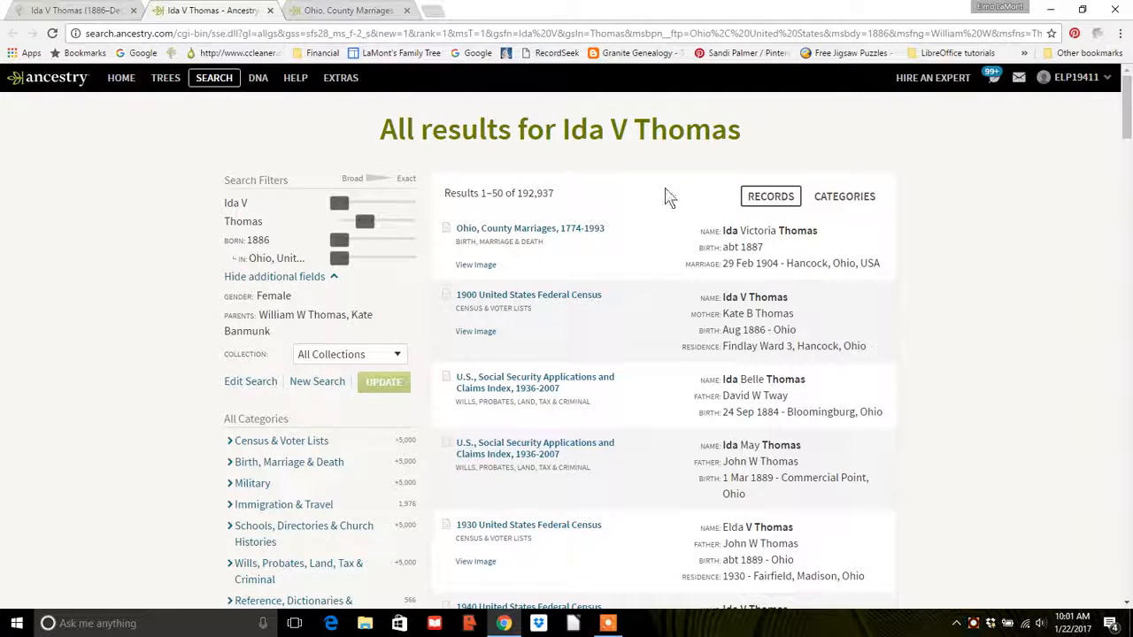
left_click(518, 229)
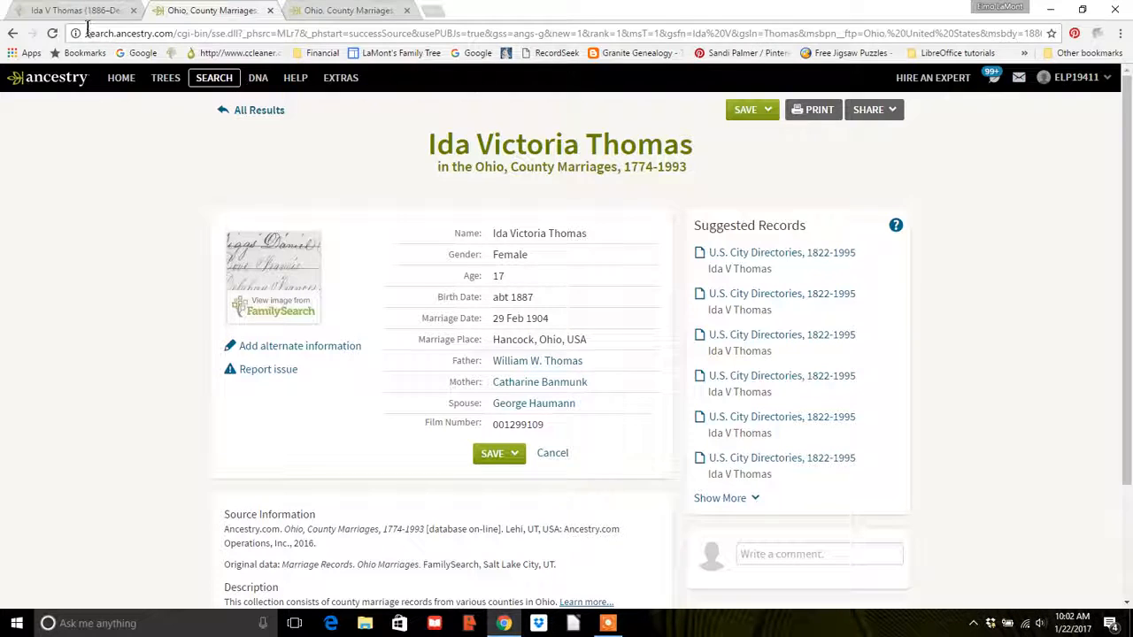
left_click_drag(83, 31, 1080, 85)
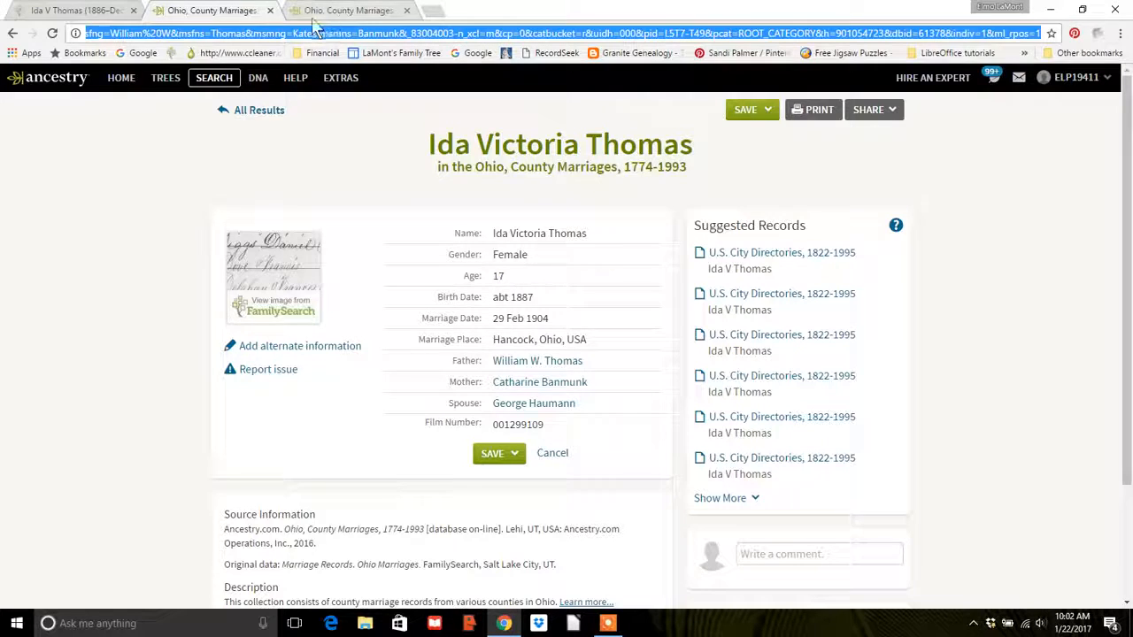
- Back on the FamilySearch profile, add a source titled "Marriage record for" plus the person's full name and link it to the copied Ancestry address
left_click(100, 12)
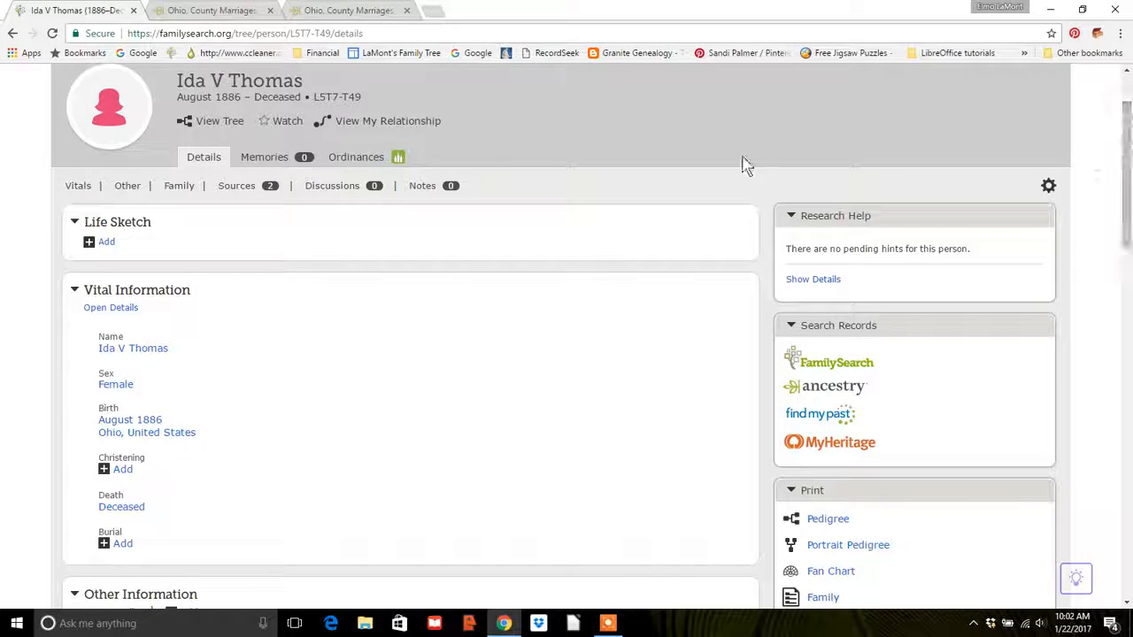
left_click(237, 186)
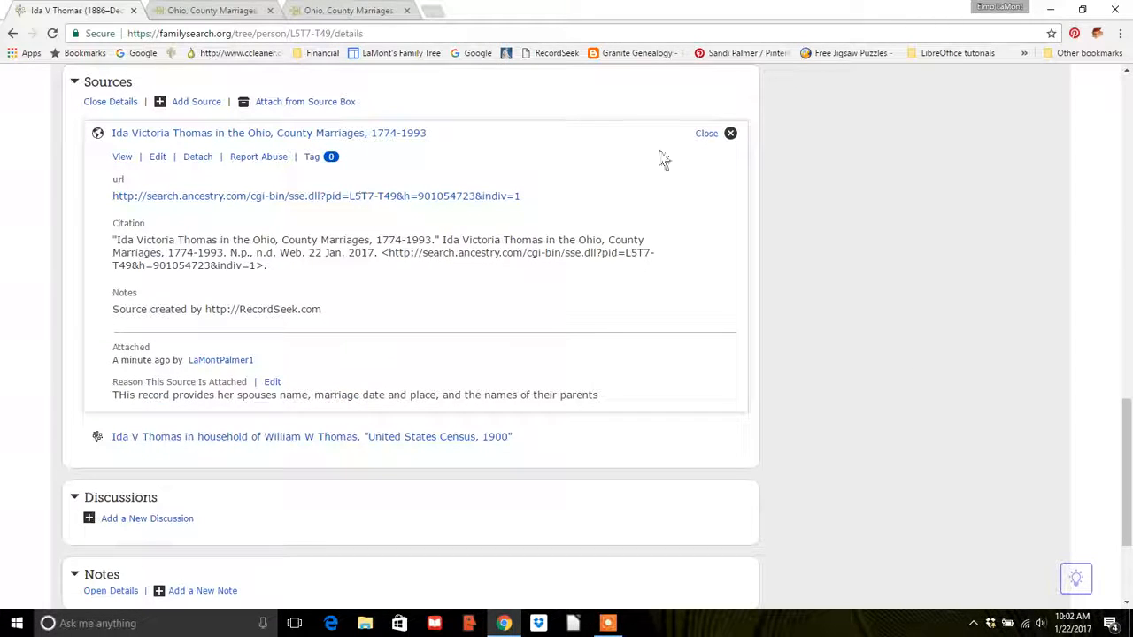
left_click(706, 134)
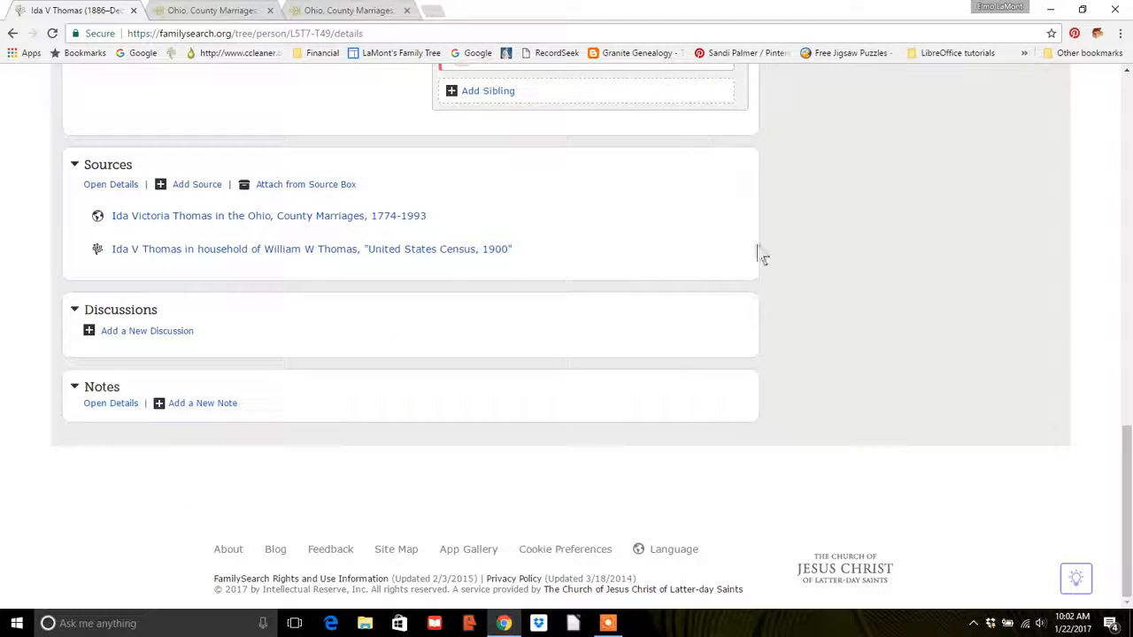
left_click(192, 185)
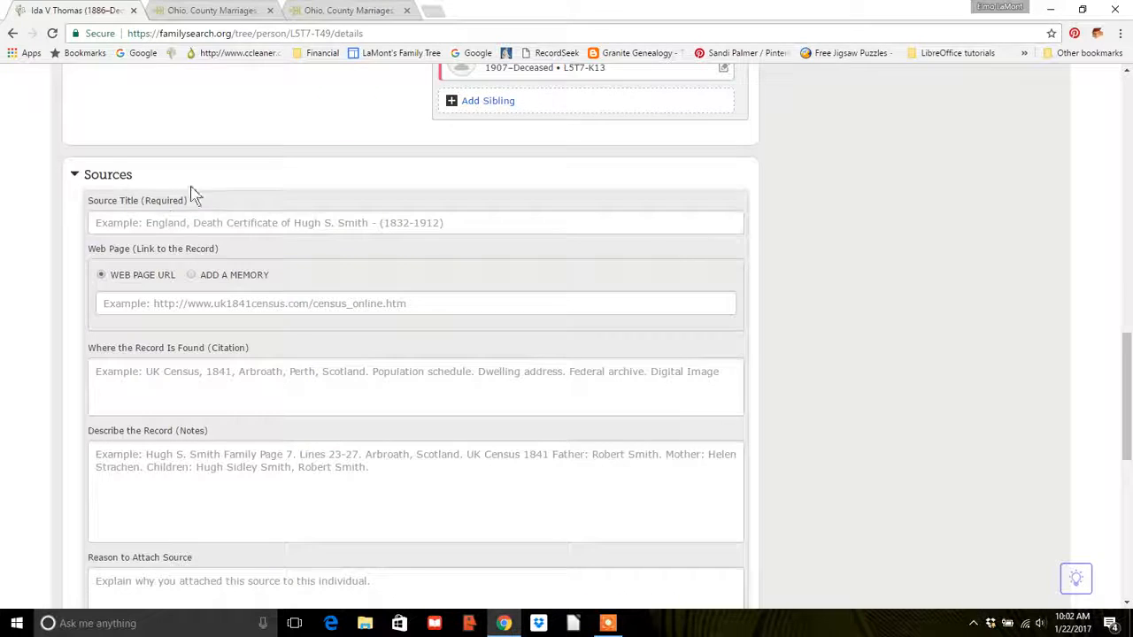
left_click(154, 224)
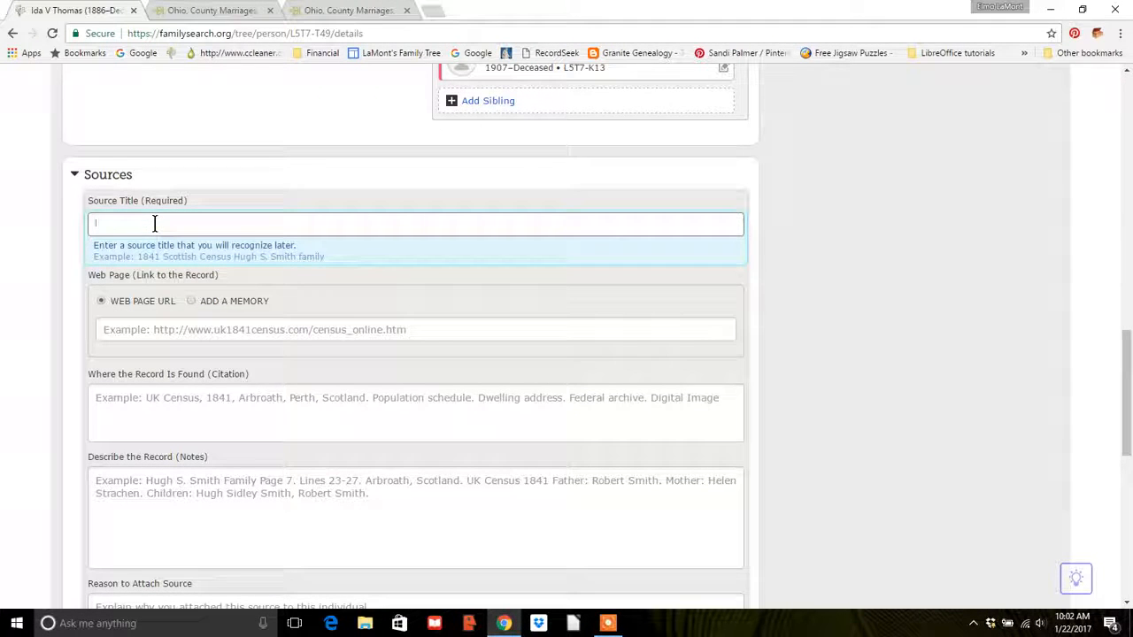
type("Marriage record for Ida Victoria Thomas")
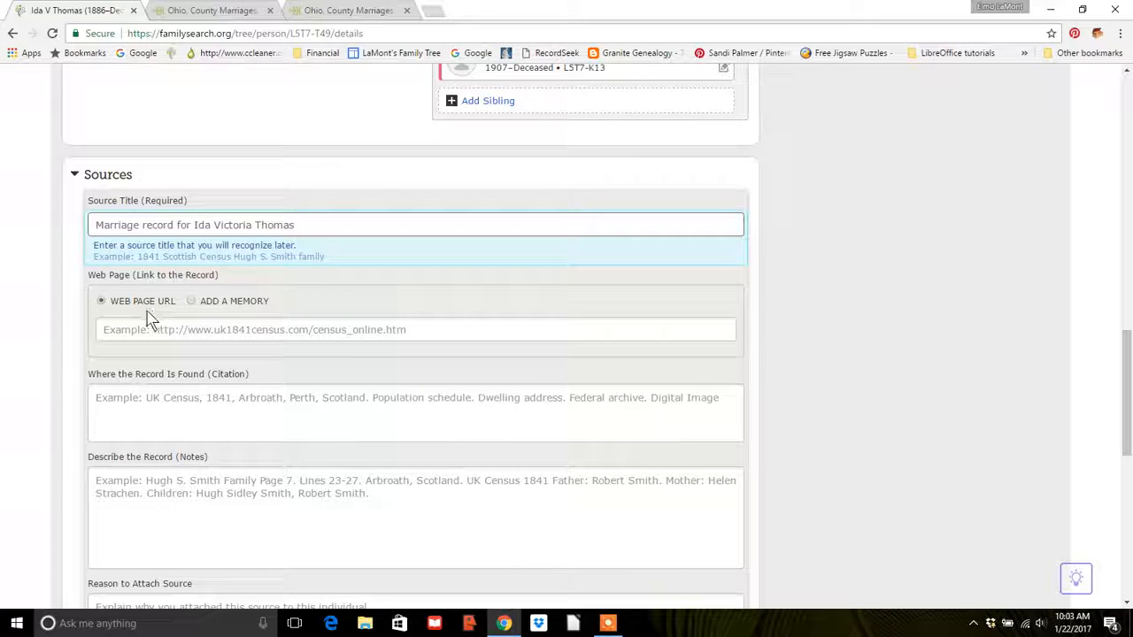
left_click(98, 330)
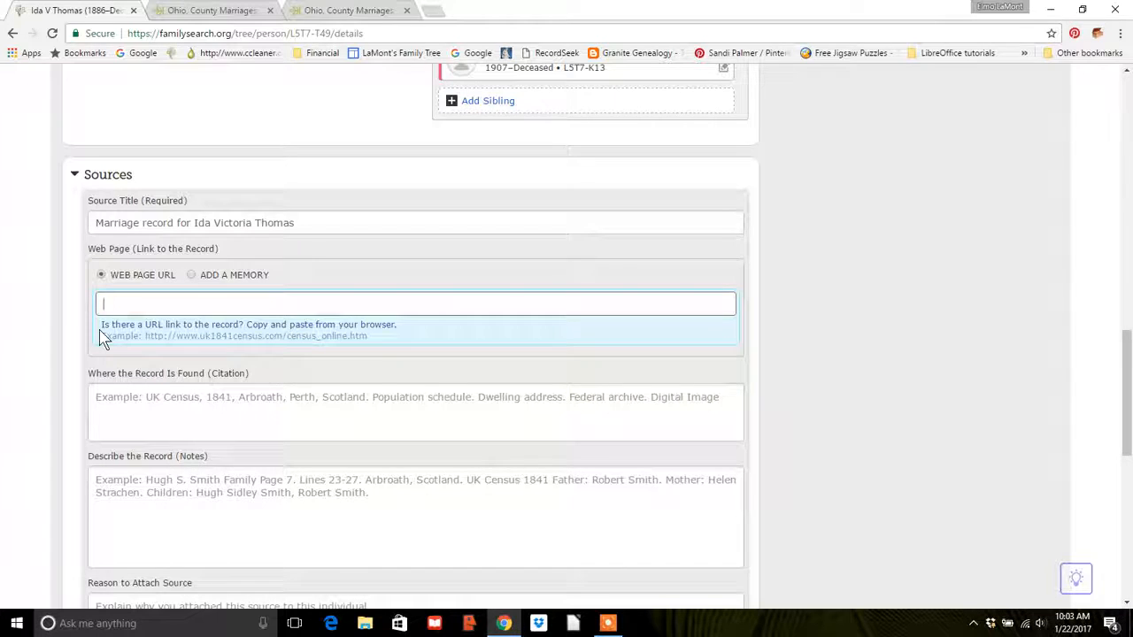
key("ctrl+v")
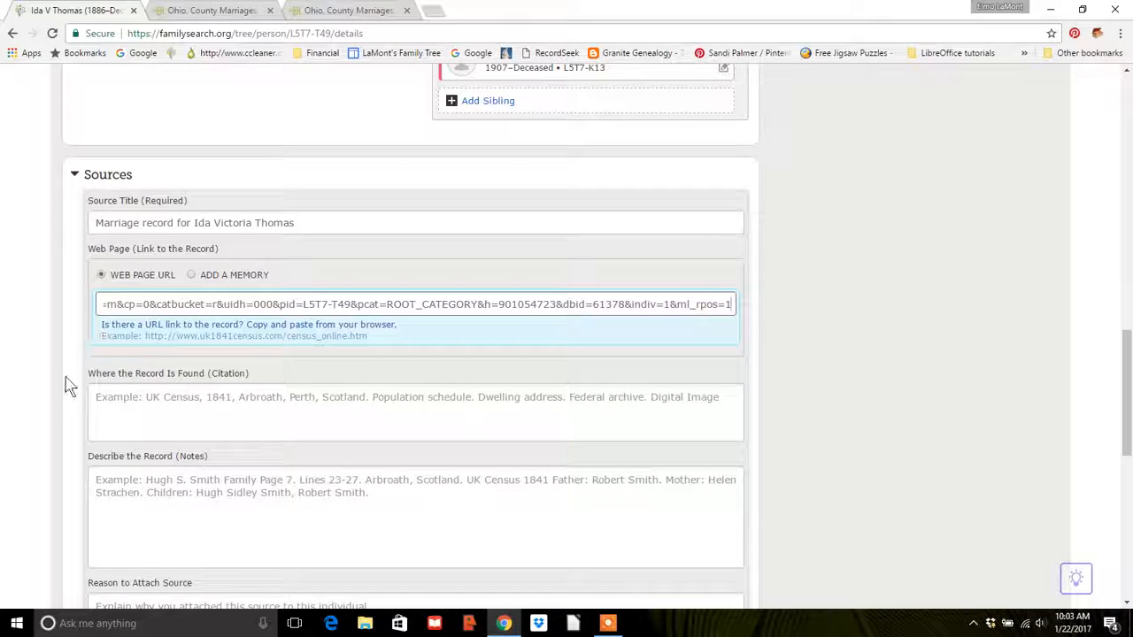
- Enter the new source's citation as "This record was found via Ancestry.com"
left_click(94, 397)
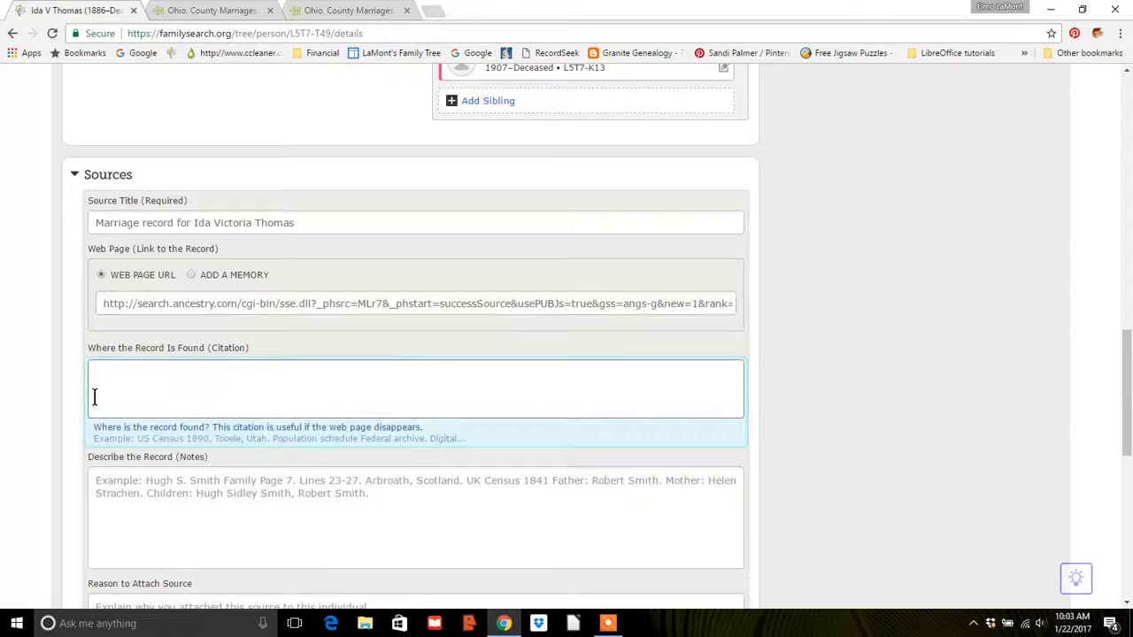
type("This record was found on ")
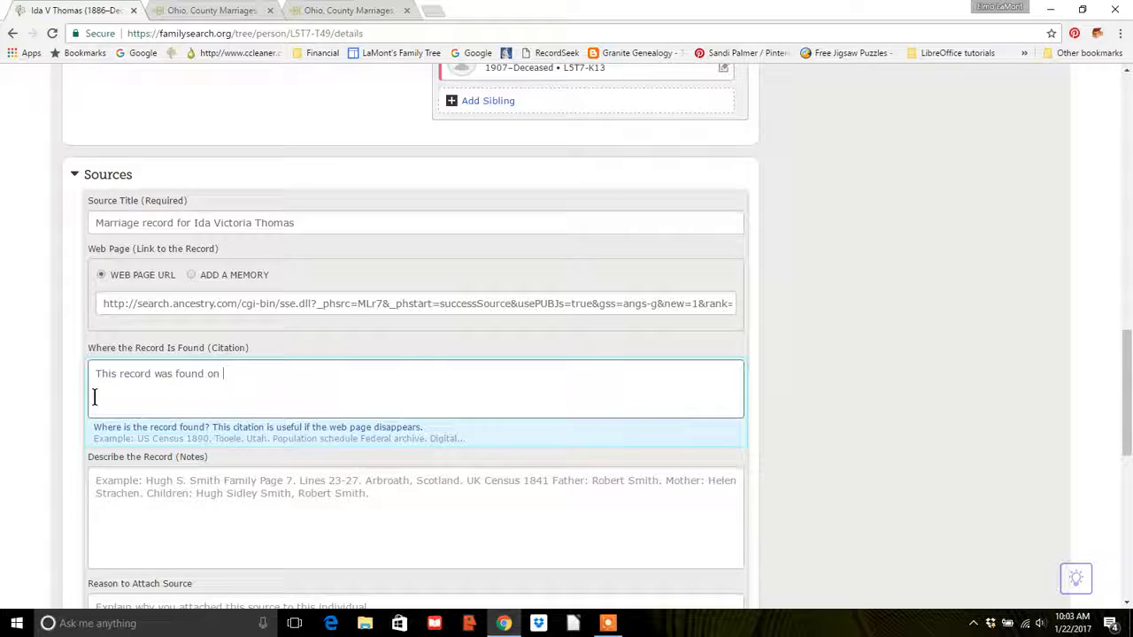
type("A")
key("BackSpace")
key("BackSpace")
type("via Ancestry.com")
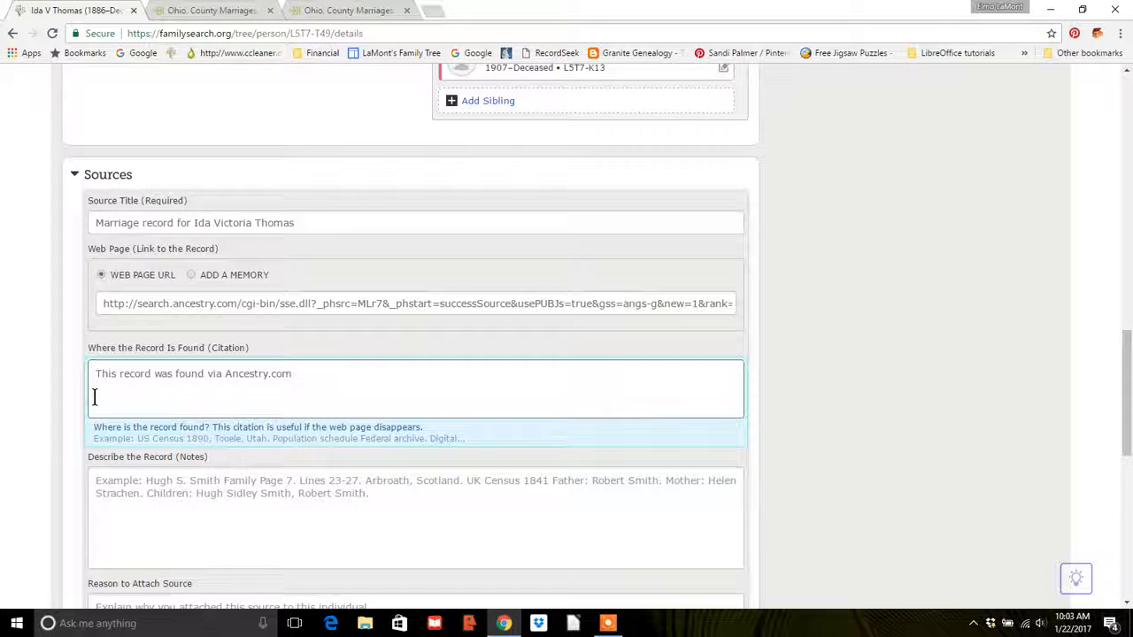
- Describe the record in the source's notes as "Ohio, County Marriage records"
left_click(96, 486)
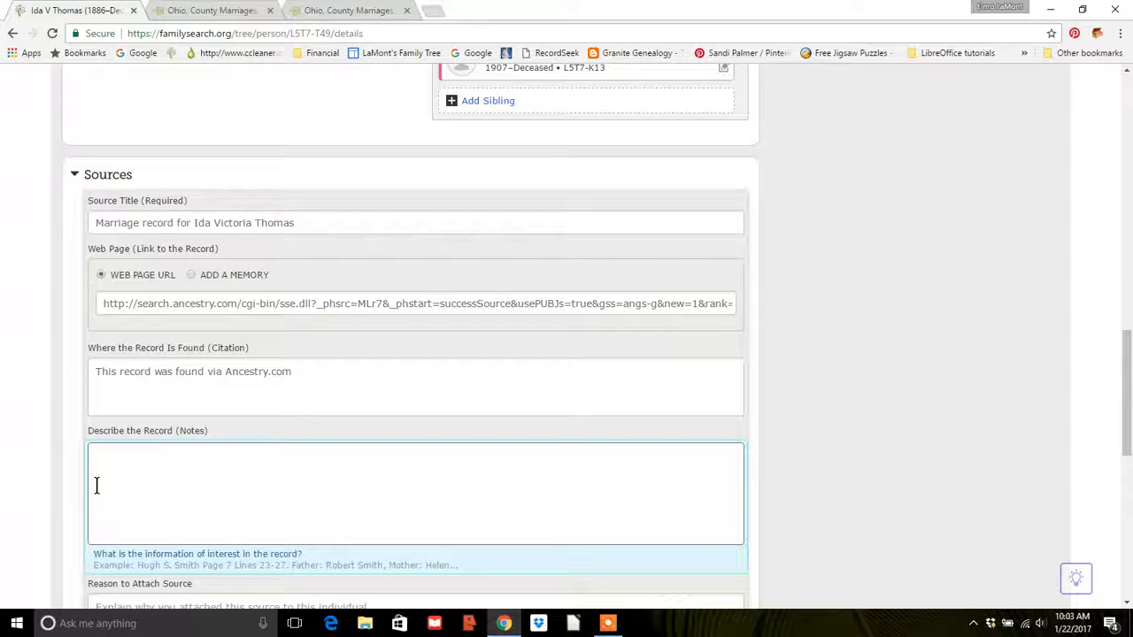
type("Ohio ")
type(" County Marriage ")
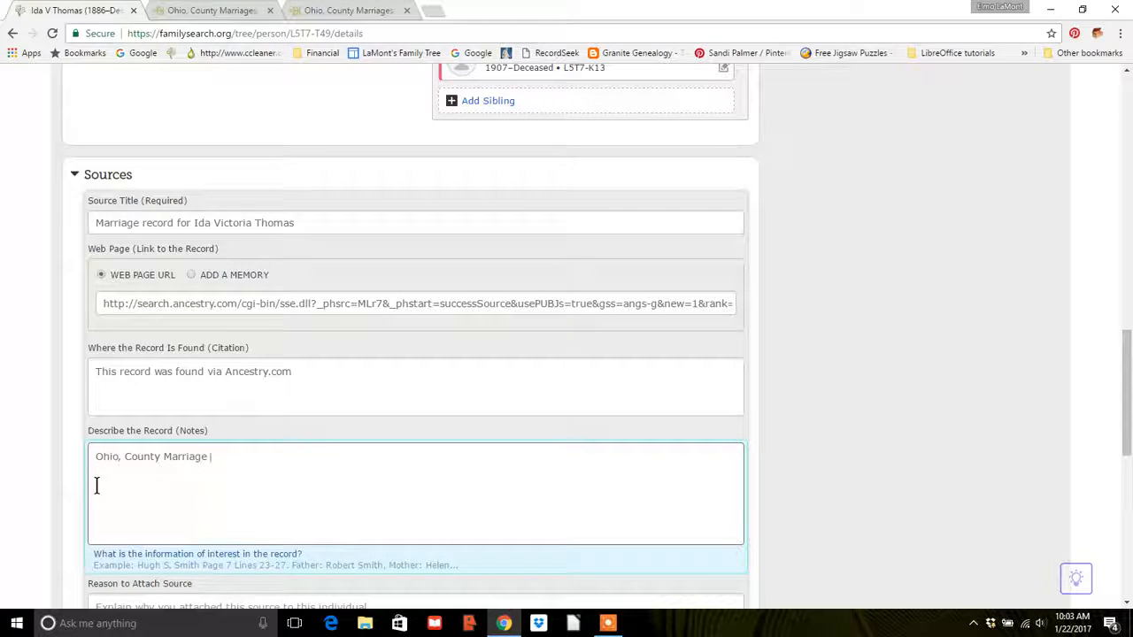
type("records")
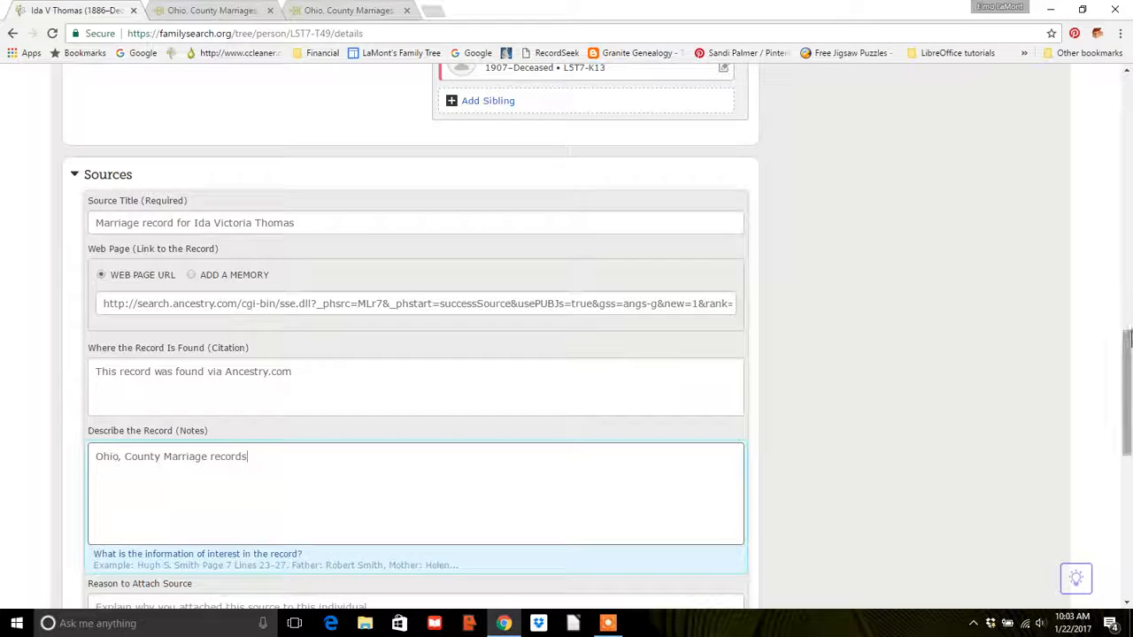
- Give the attachment reason "This record contains her spouse's name, their marriage date and place, and the names of their parents"
left_click_drag(1128, 365, 1129, 425)
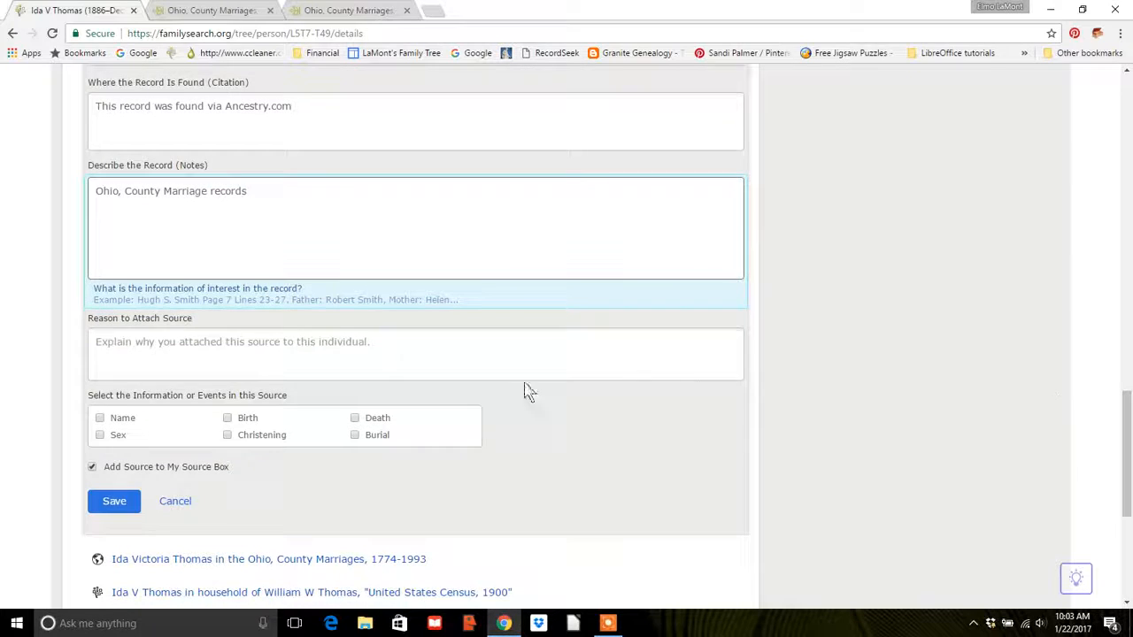
left_click(111, 343)
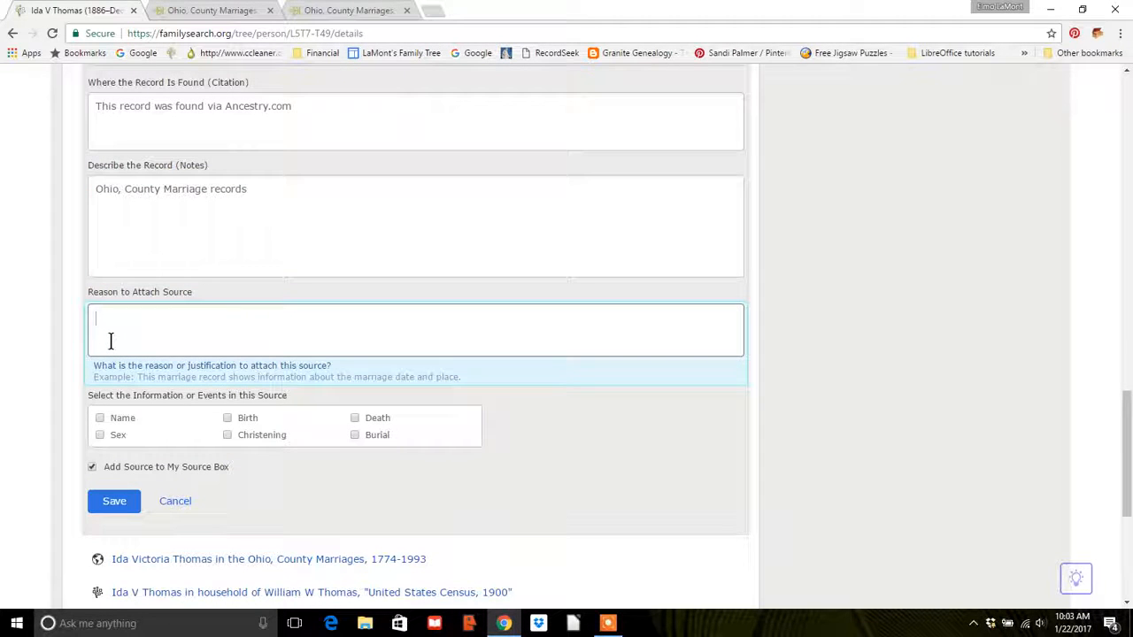
type("This record comntains her")
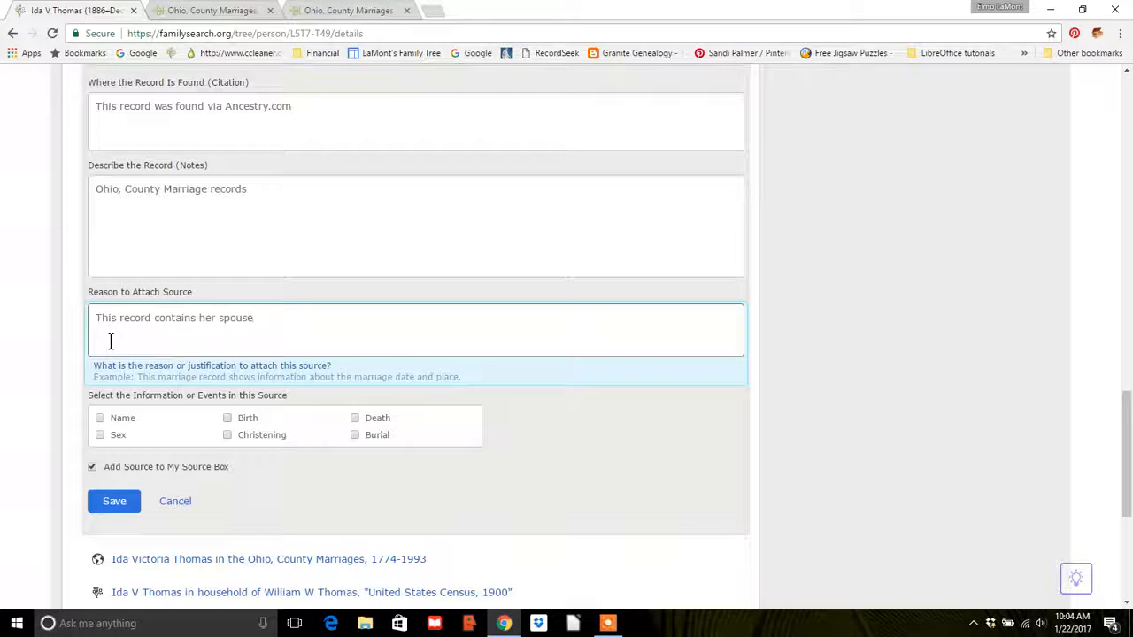
type(" spouse's name, their marria")
type("ge date and place, and the names")
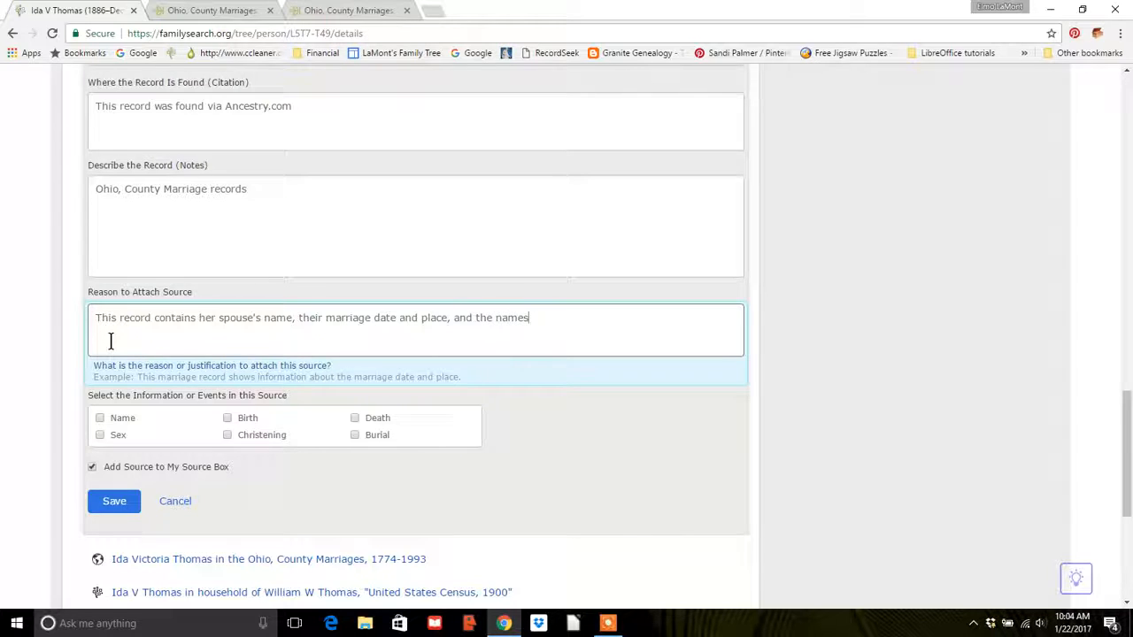
type(" of their parents")
- Mark Name as information contained in the source and save the source to the profile
left_click(102, 423)
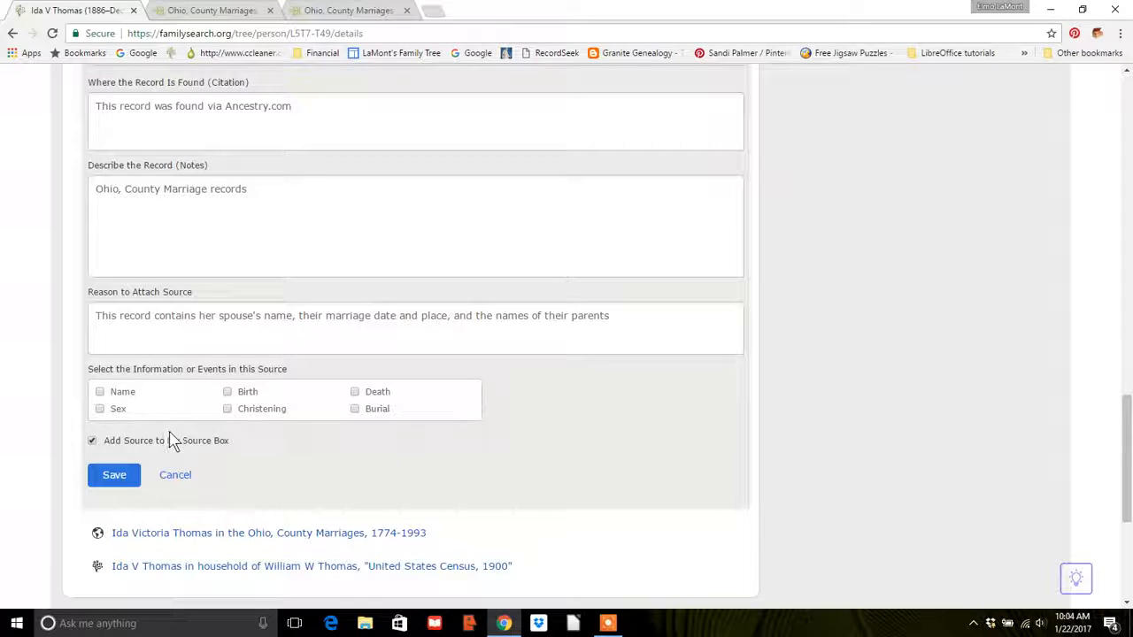
left_click(100, 392)
left_click(108, 479)
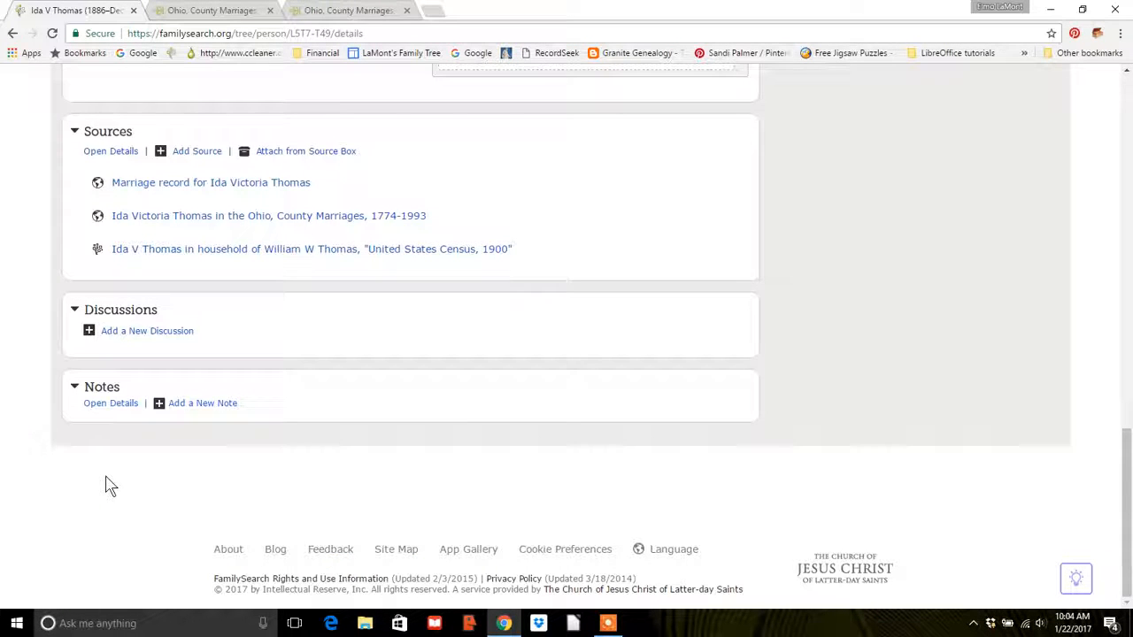
- Check the saved marriage source's details and follow its link to the Ancestry record, returning to the profile and collapsing the details
left_click(196, 185)
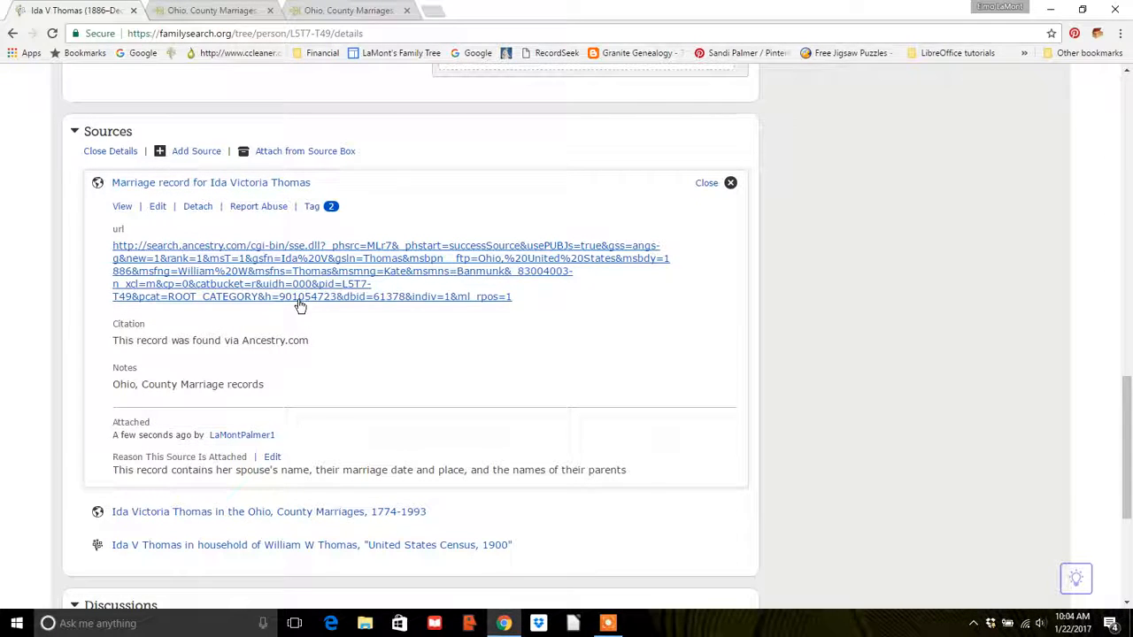
left_click(260, 269)
left_click(401, 376)
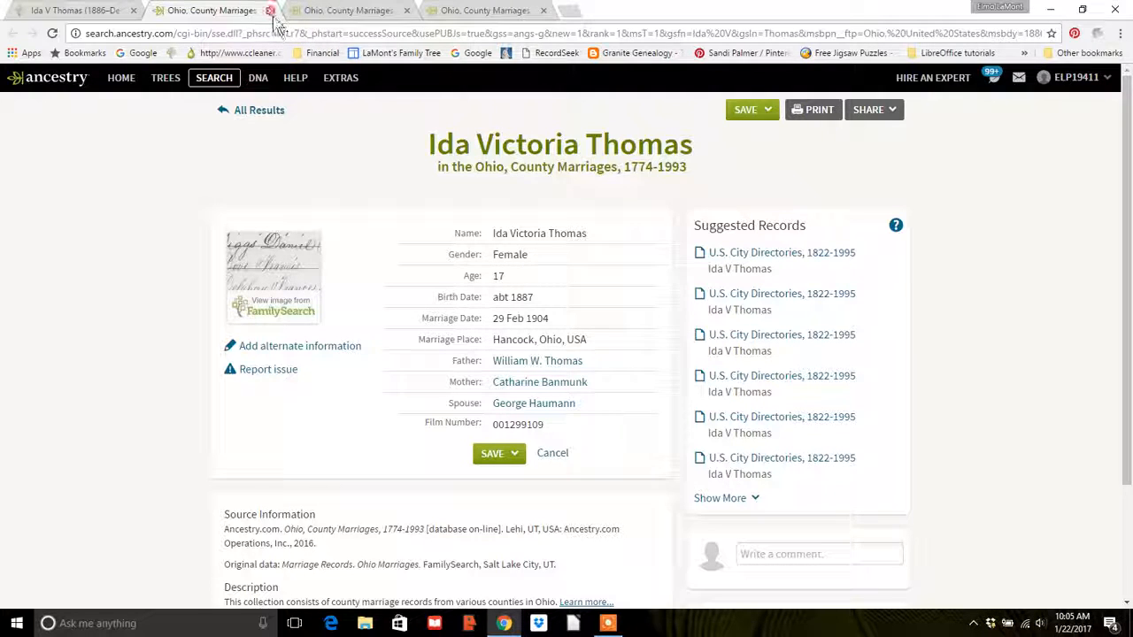
left_click(104, 15)
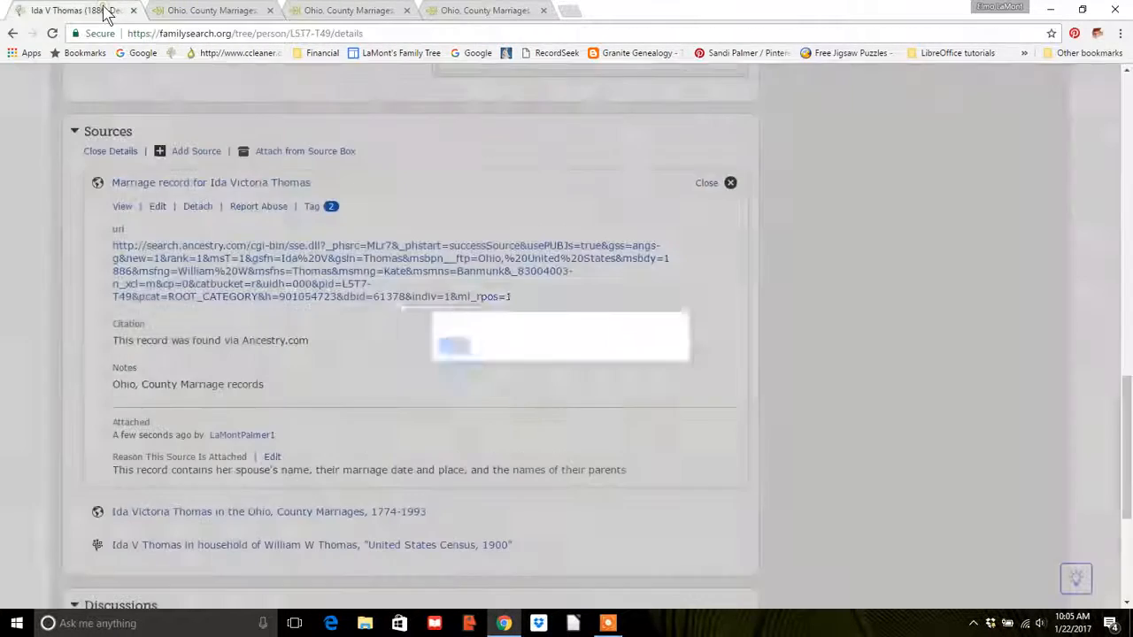
left_click(705, 184)
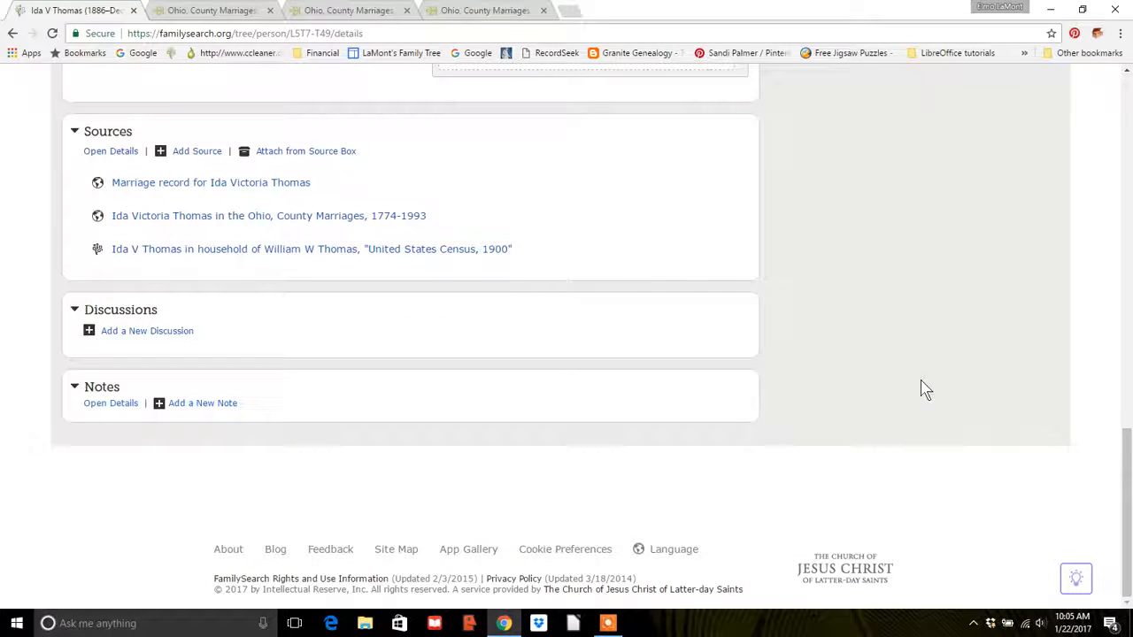
- Look for the new marriage source in My Source Box, then return to the person's profile
left_click_drag(1127, 483, 1125, 138)
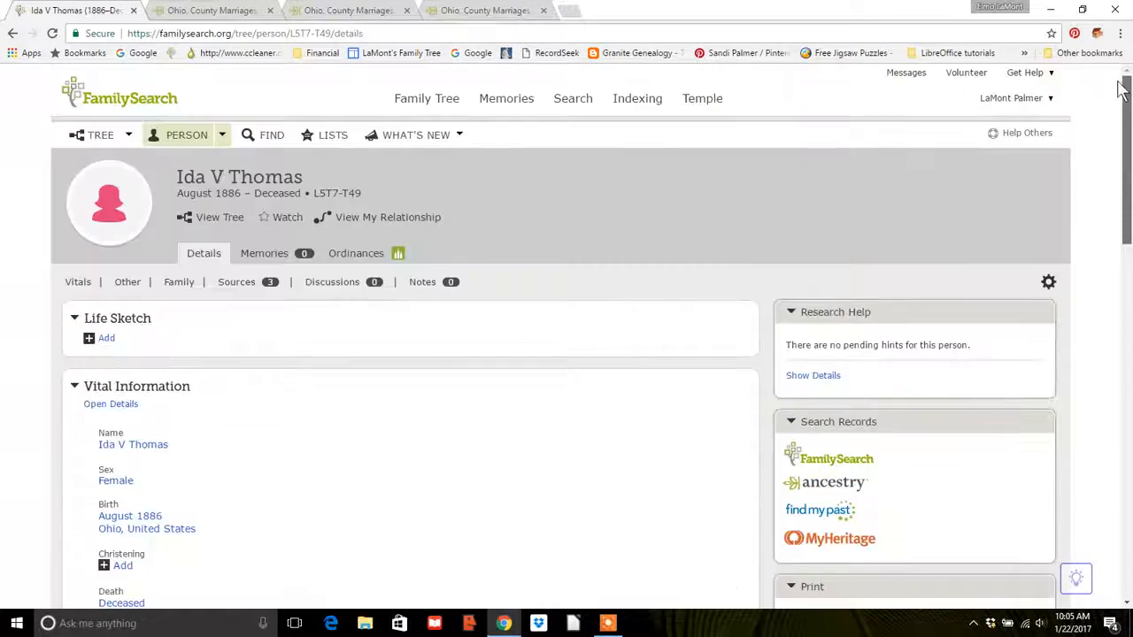
left_click(1020, 101)
left_click(965, 170)
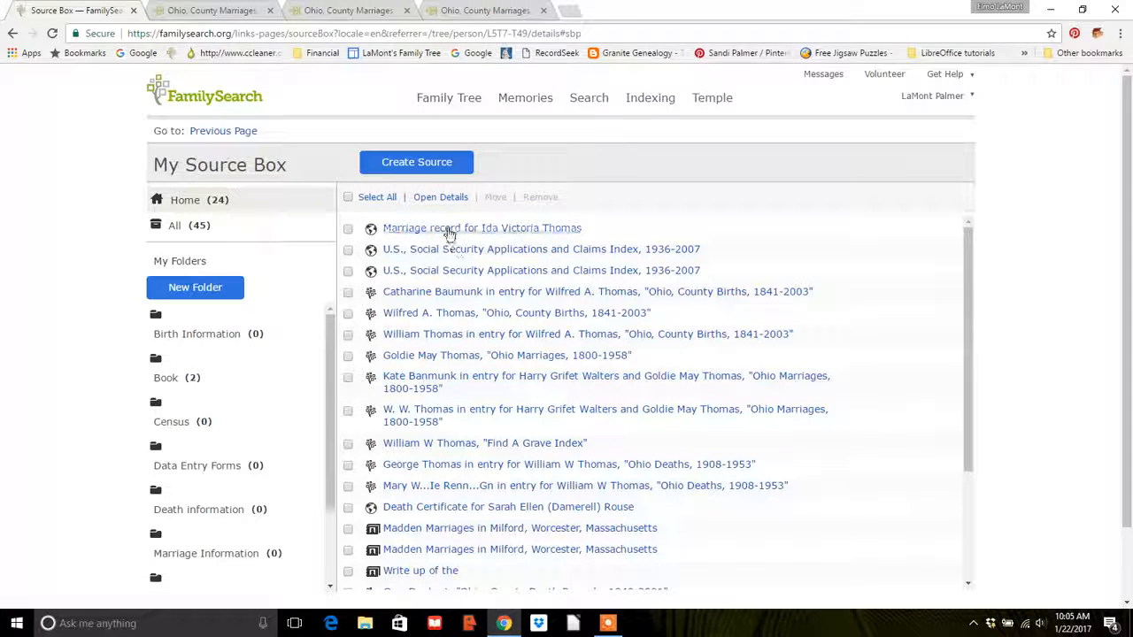
left_click(226, 135)
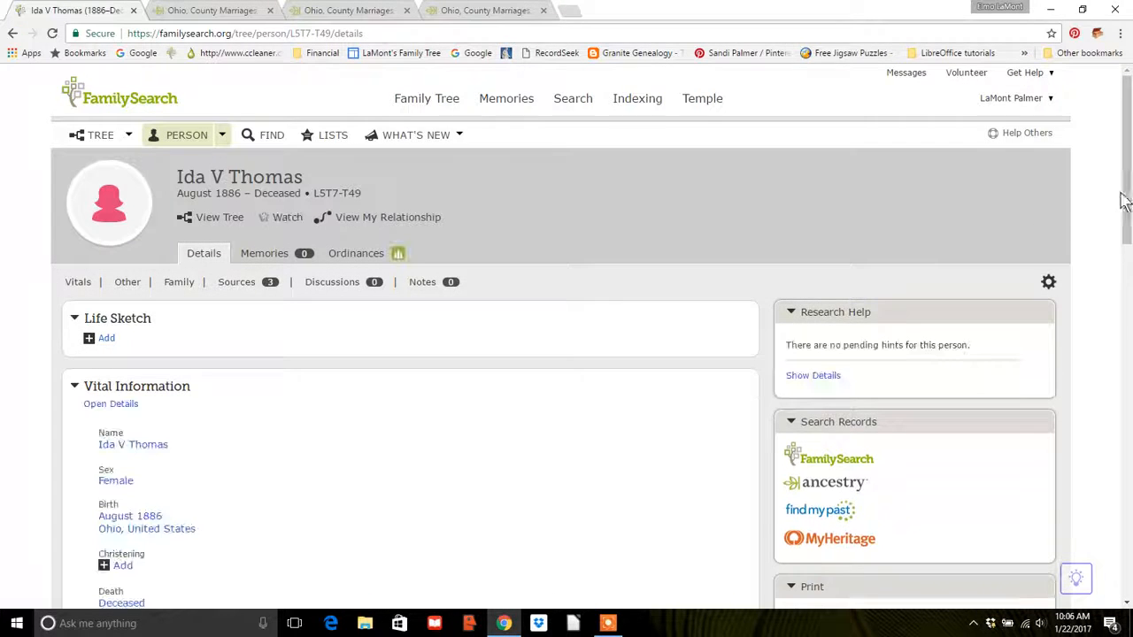
- Review the profile's family members, latest changes and attached sources
left_click_drag(1123, 202, 1128, 384)
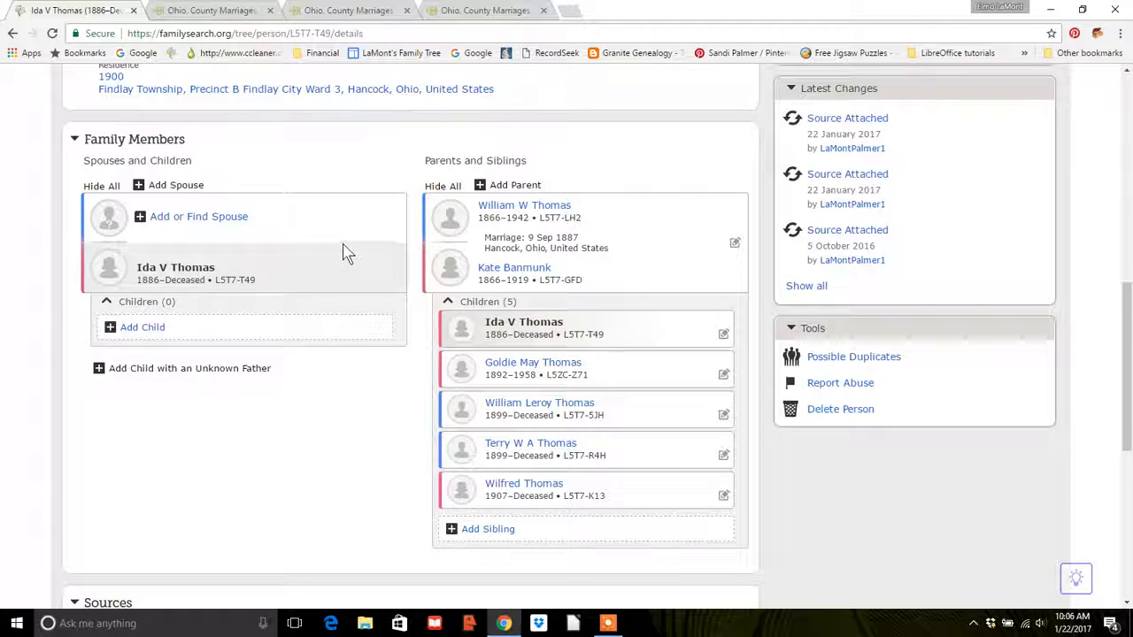
left_click_drag(1126, 325, 1118, 426)
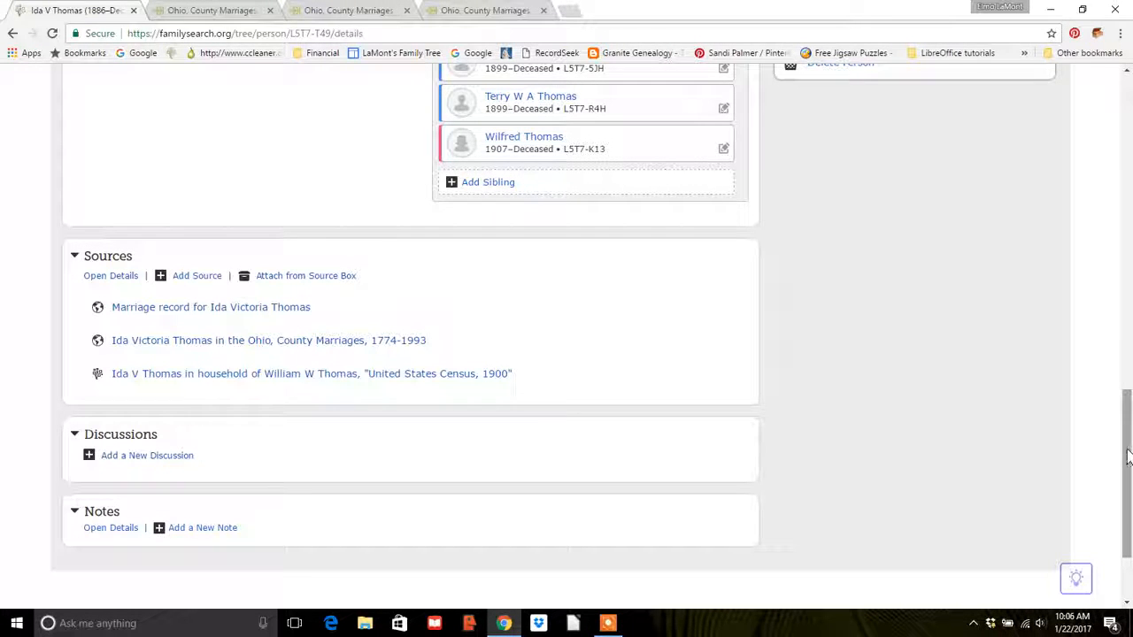
left_click_drag(1130, 454, 1128, 347)
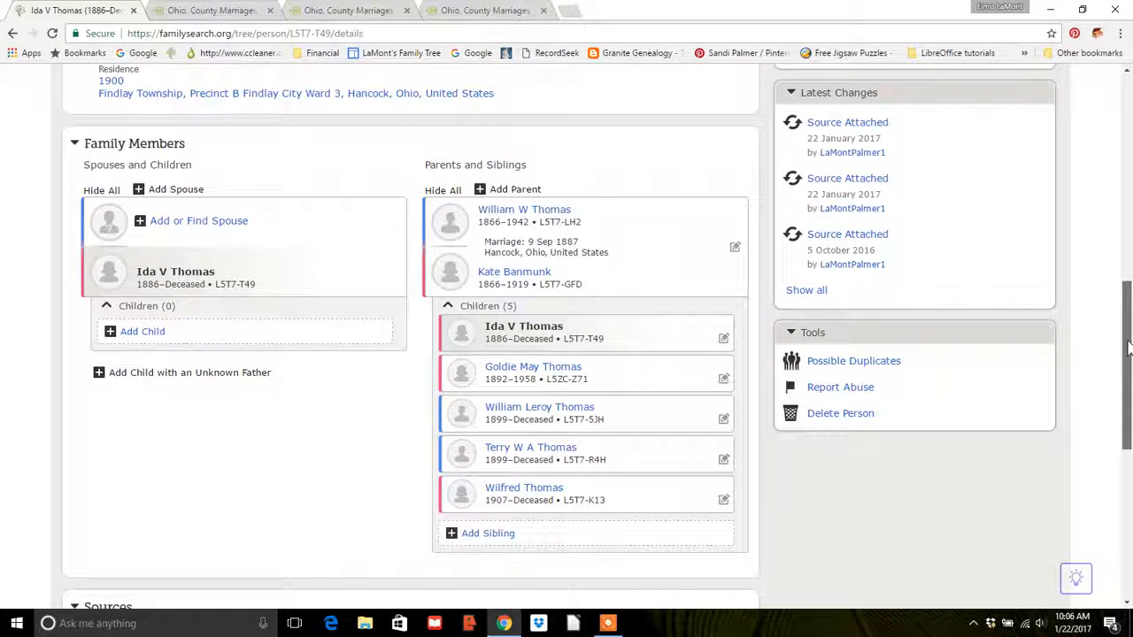
left_click_drag(1128, 348, 1128, 310)
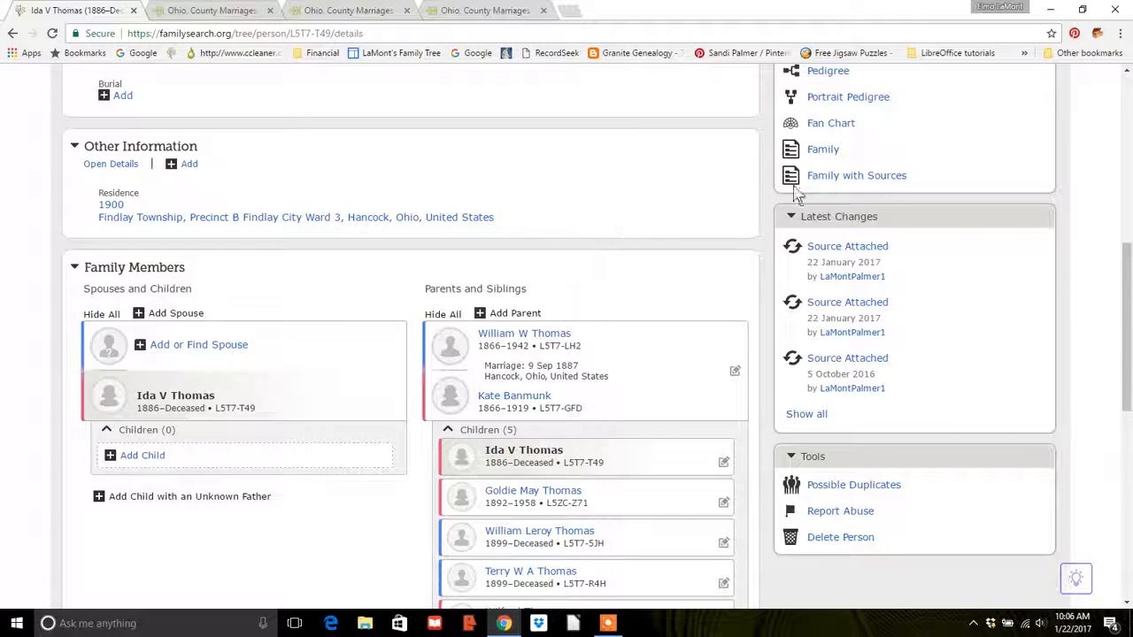
left_click_drag(1128, 280, 1126, 425)
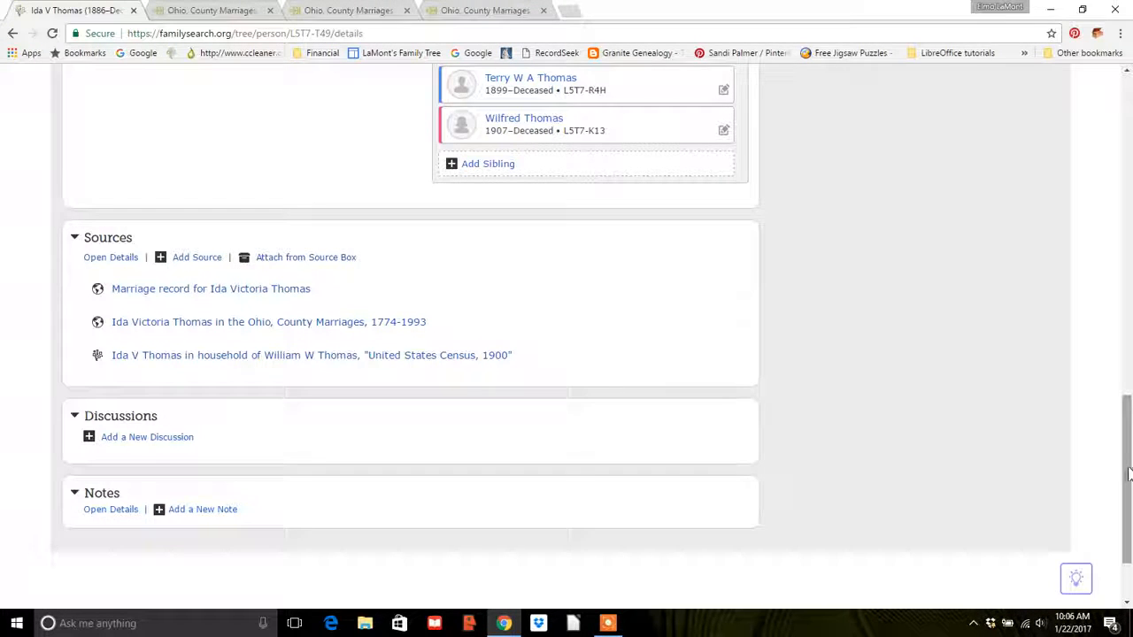
- Attach the marriage record from the Source Box to the profile person's parent-child relationship, giving the reason "This record provides the names of her parents"
left_click_drag(1128, 474, 1129, 378)
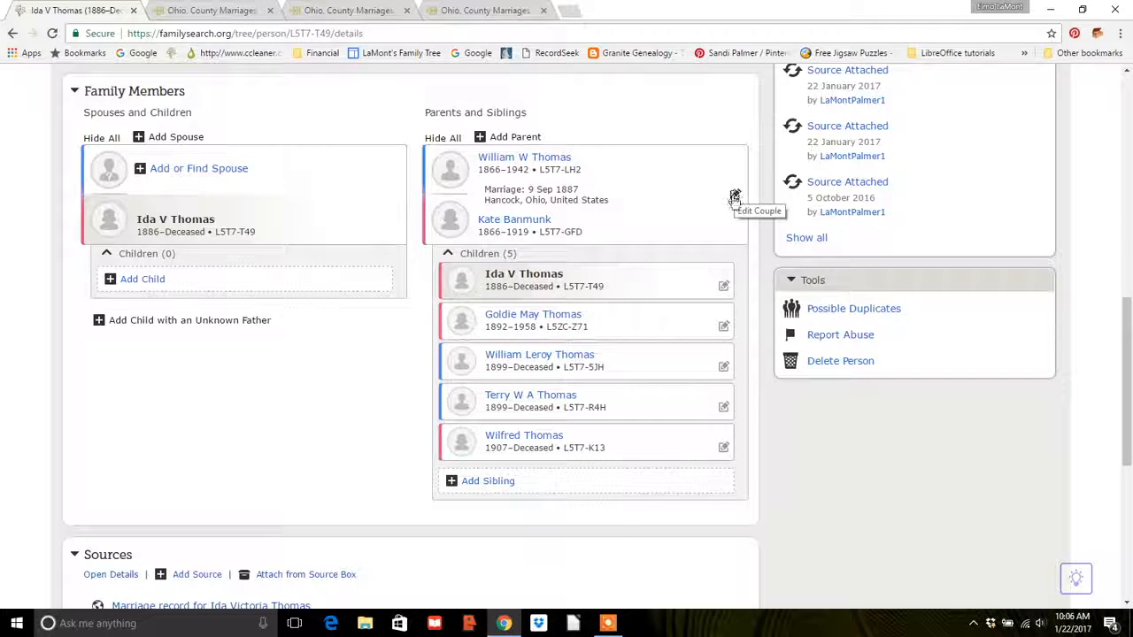
left_click_drag(1127, 352, 1120, 384)
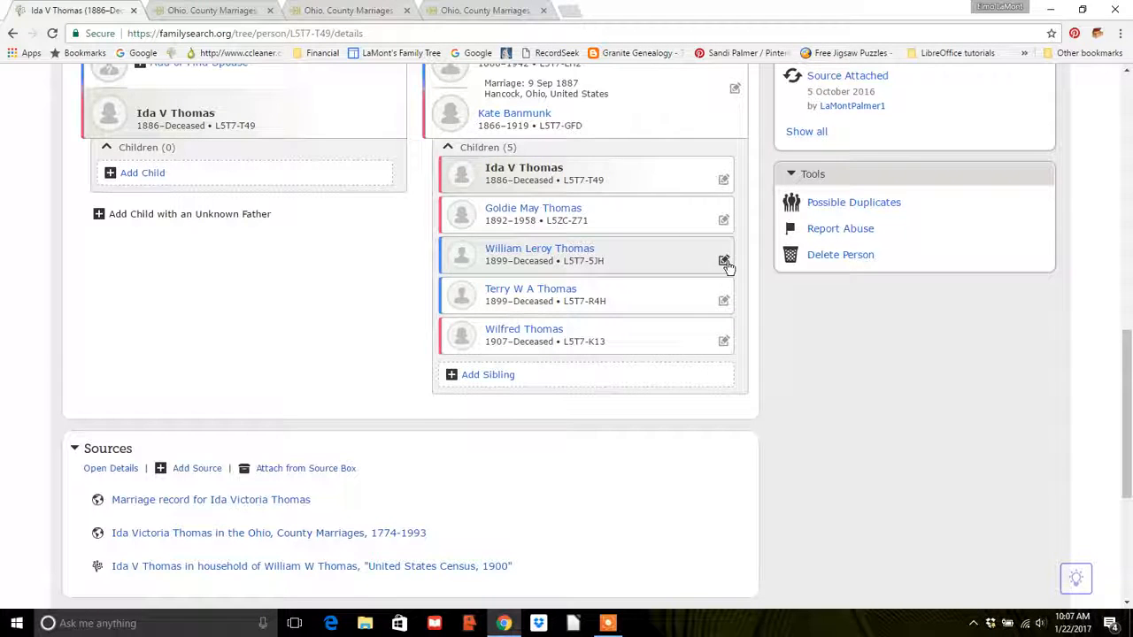
left_click(724, 180)
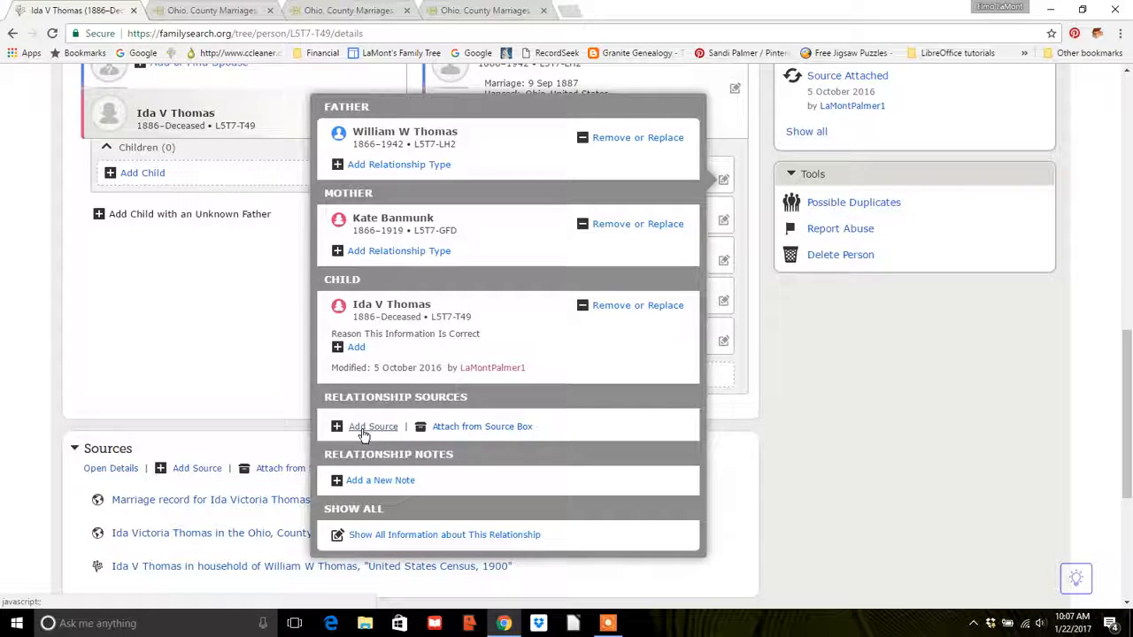
left_click(476, 429)
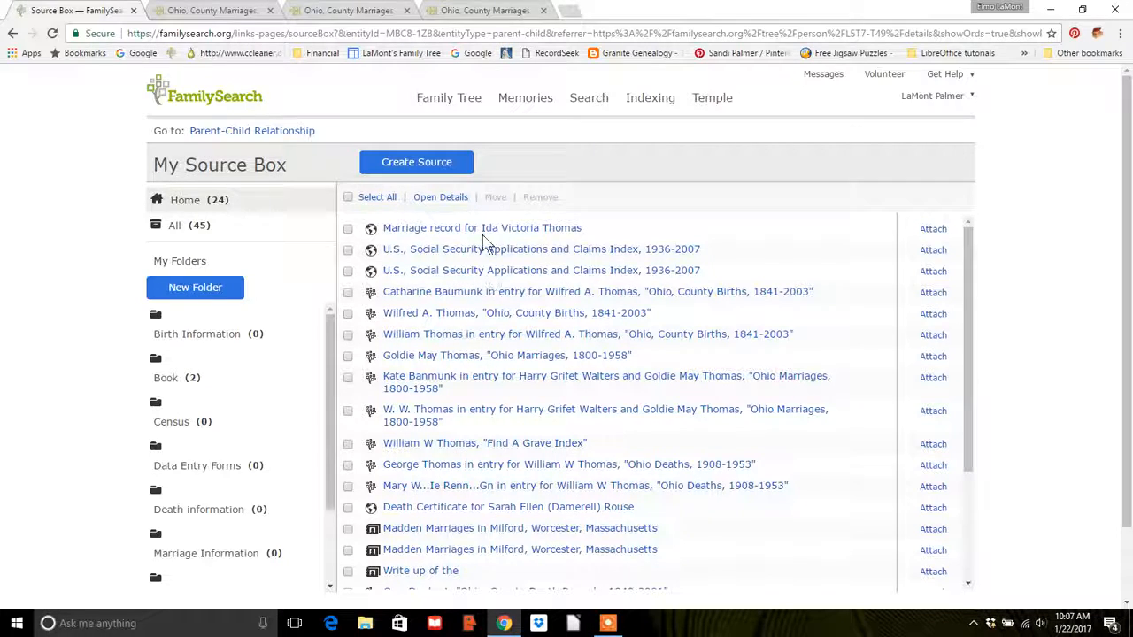
left_click(938, 230)
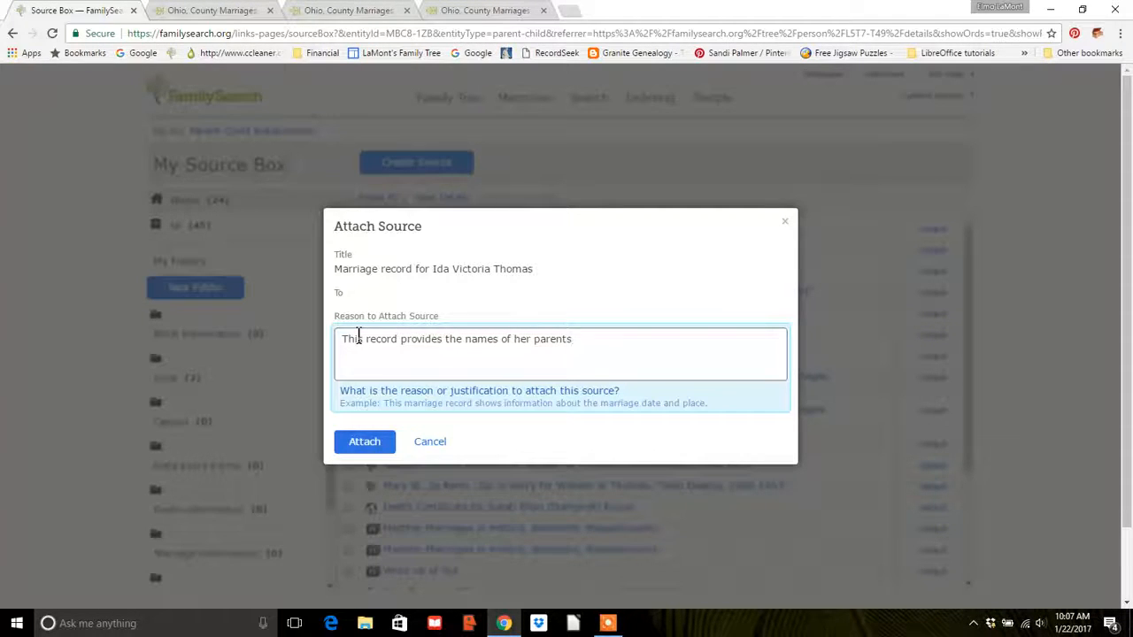
left_click(367, 443)
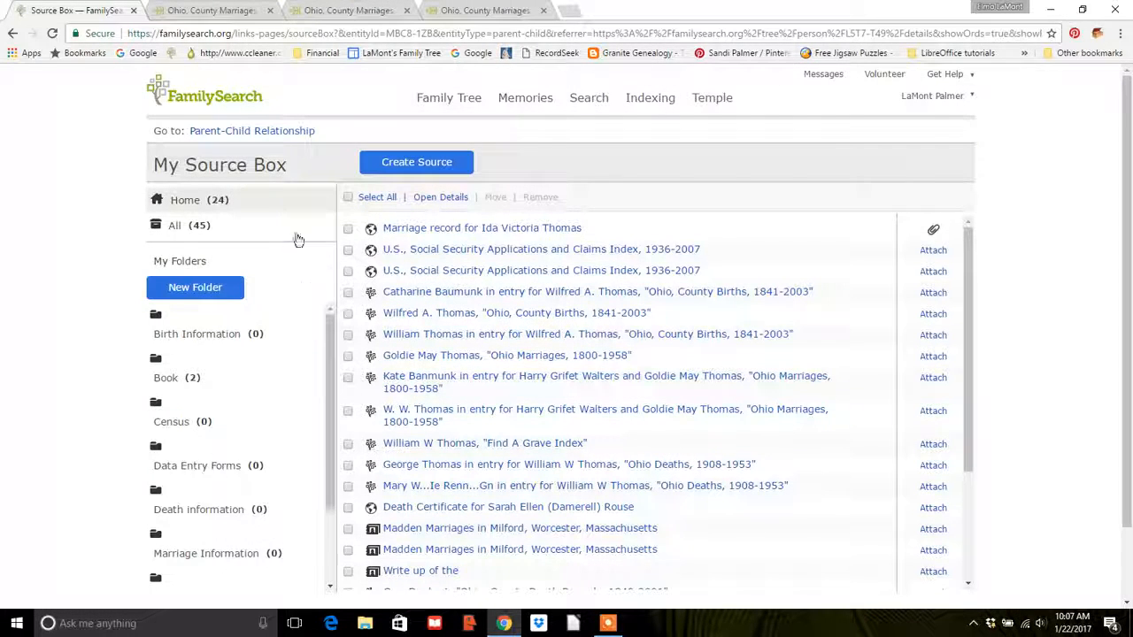
- Return to the person's profile and check the relationship sources of her parent-child relationship for the attached marriage record
left_click(252, 133)
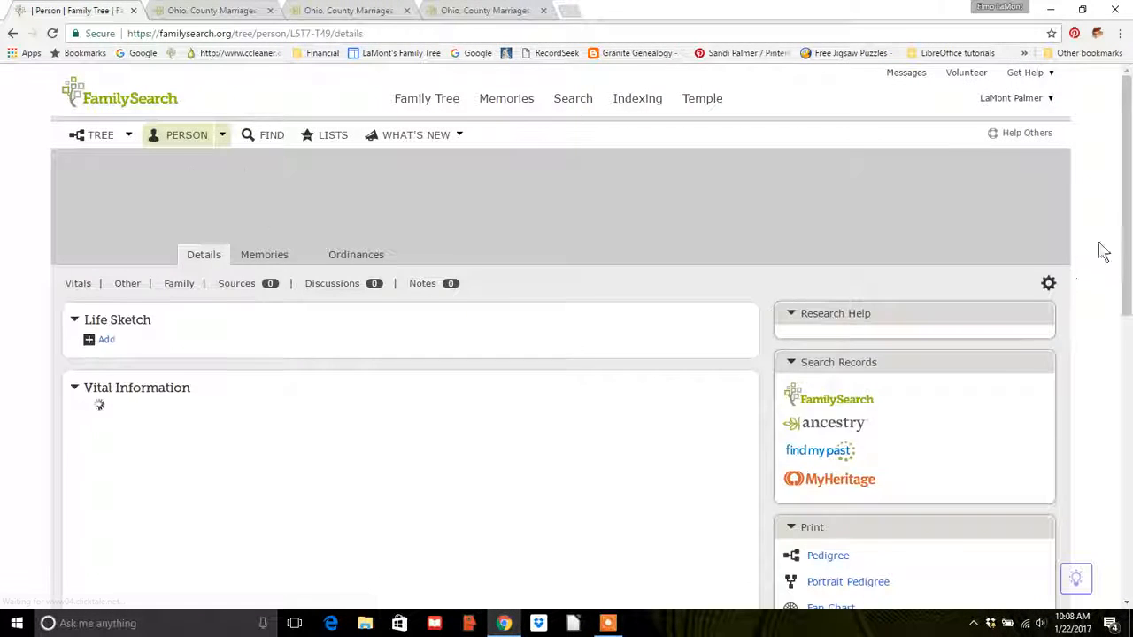
left_click_drag(1130, 248, 1108, 451)
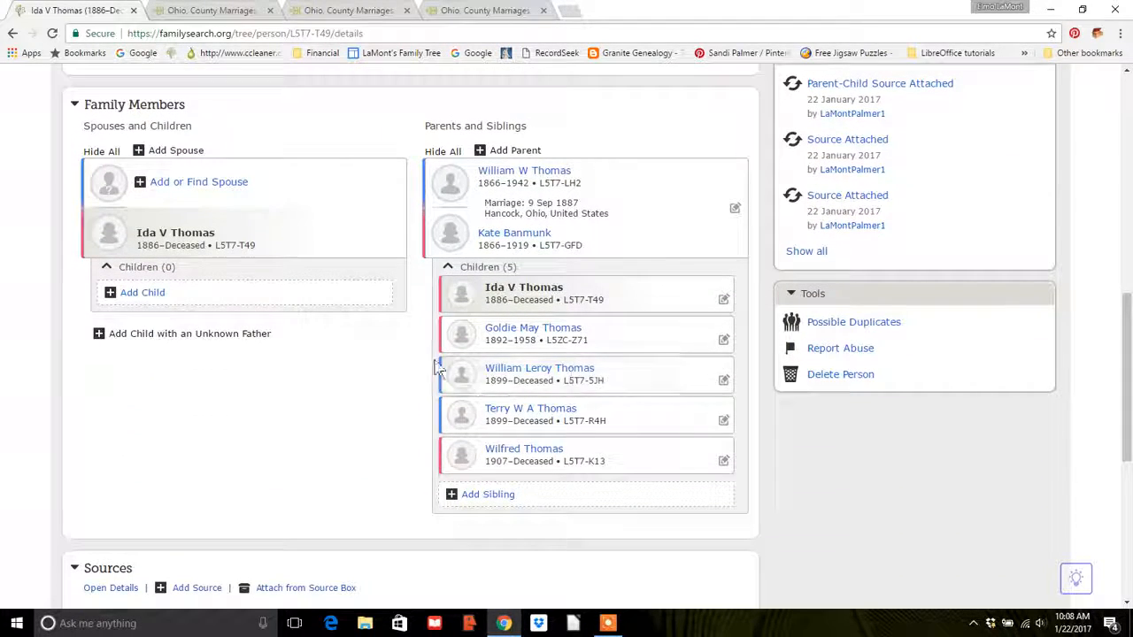
left_click(724, 301)
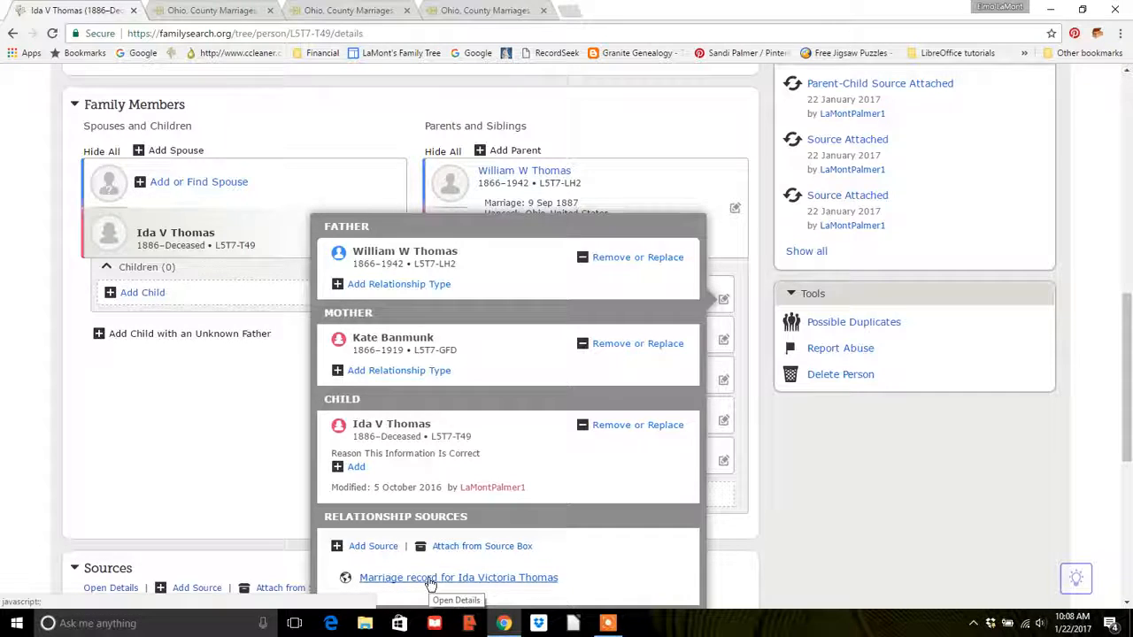
left_click(885, 455)
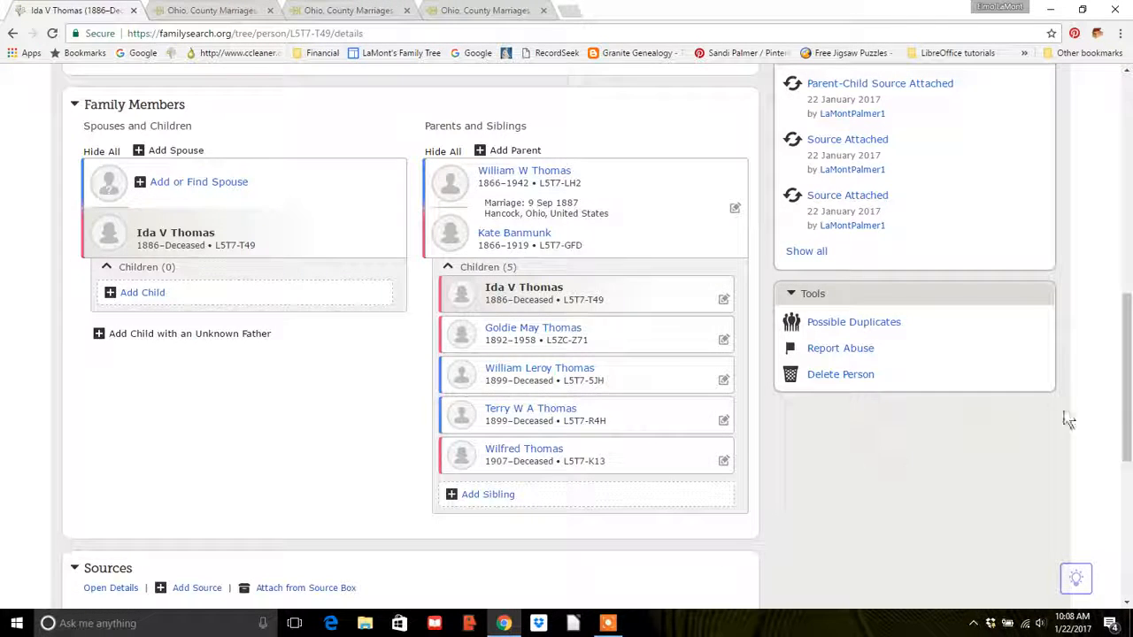
left_click_drag(1127, 428, 1127, 209)
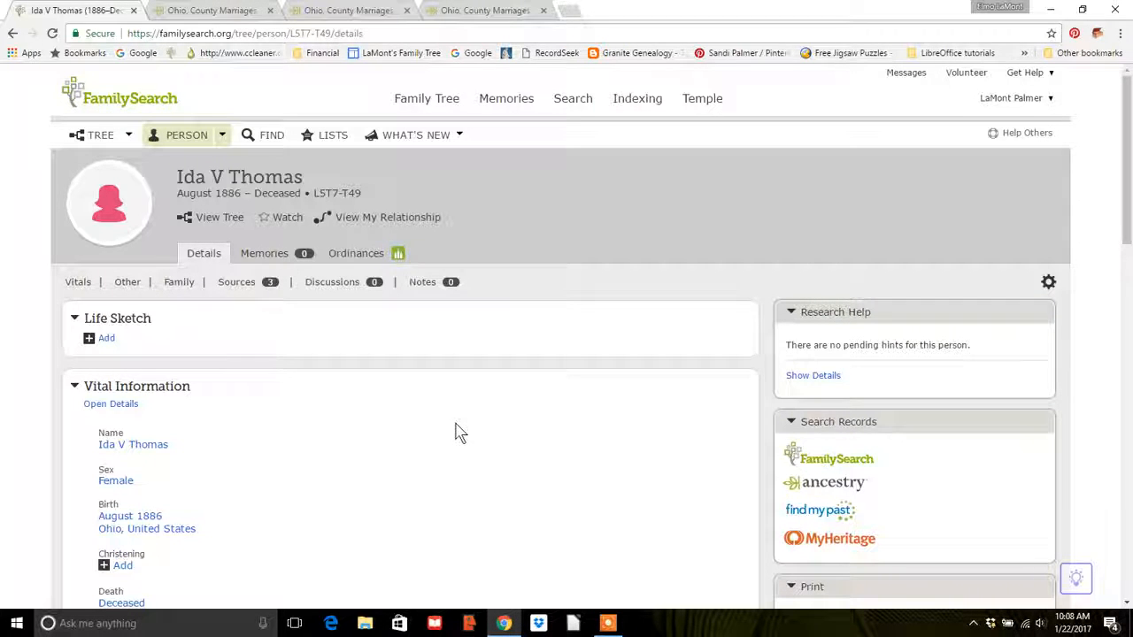
left_click(611, 624)
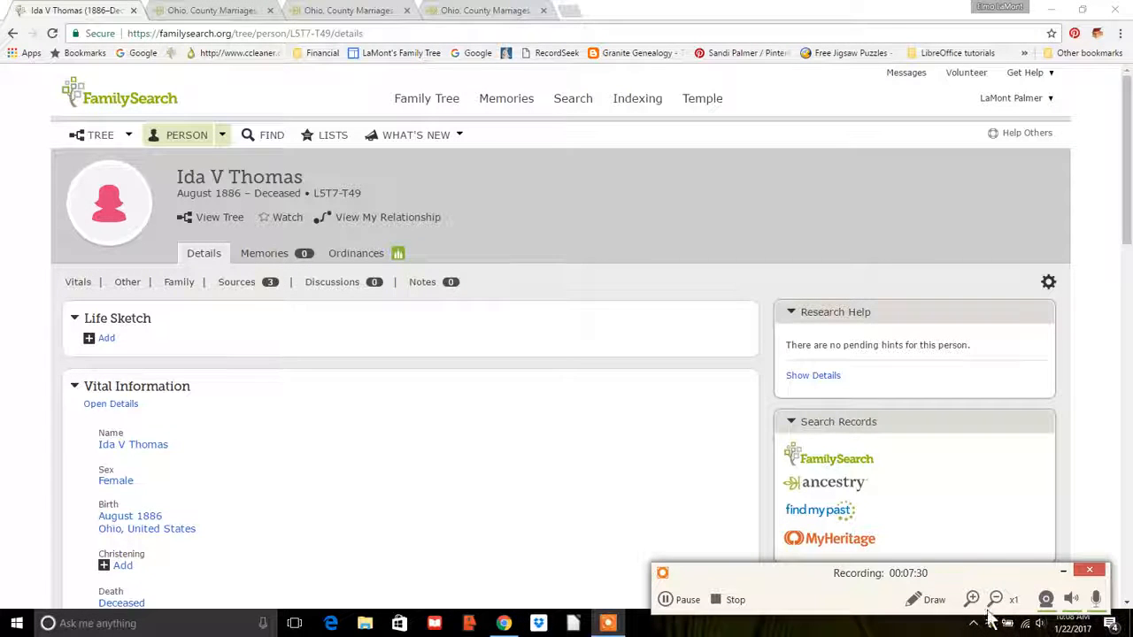